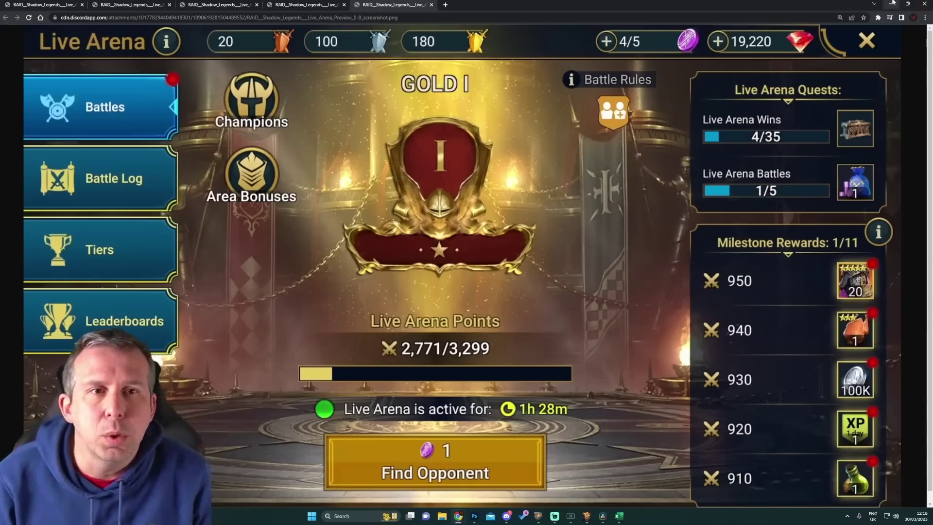
Switch to the Zeal_Calculator workbook in Excel and examine the Savage/Lethal + Cruel and Zeal + Cruel headings in the upper table.
click(129, 5)
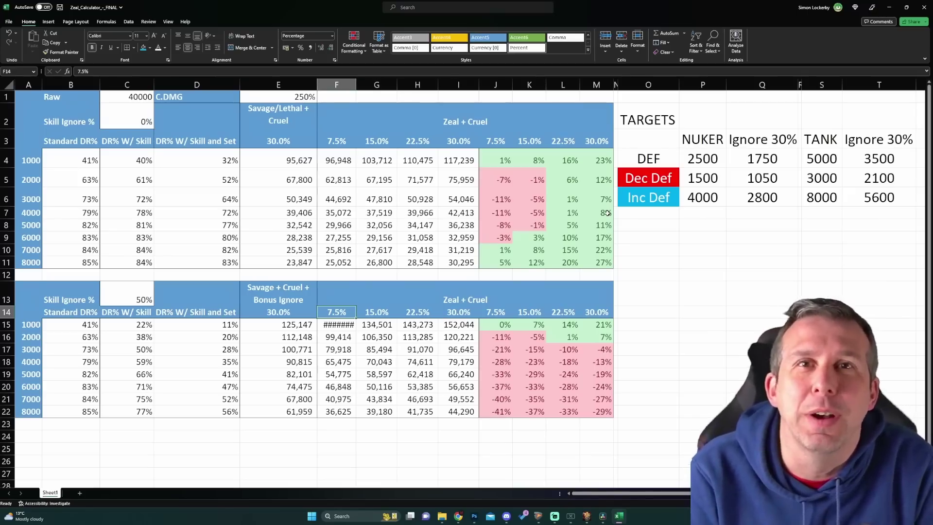
click(285, 113)
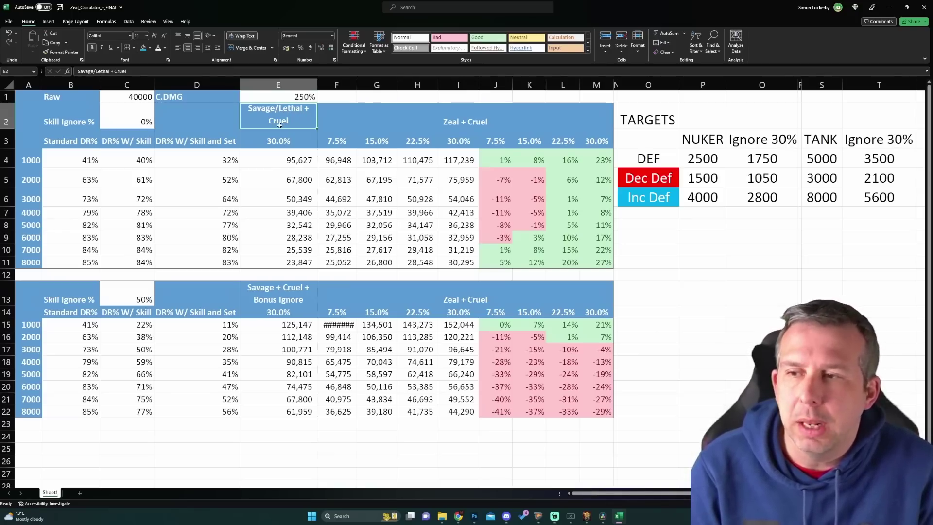
click(430, 121)
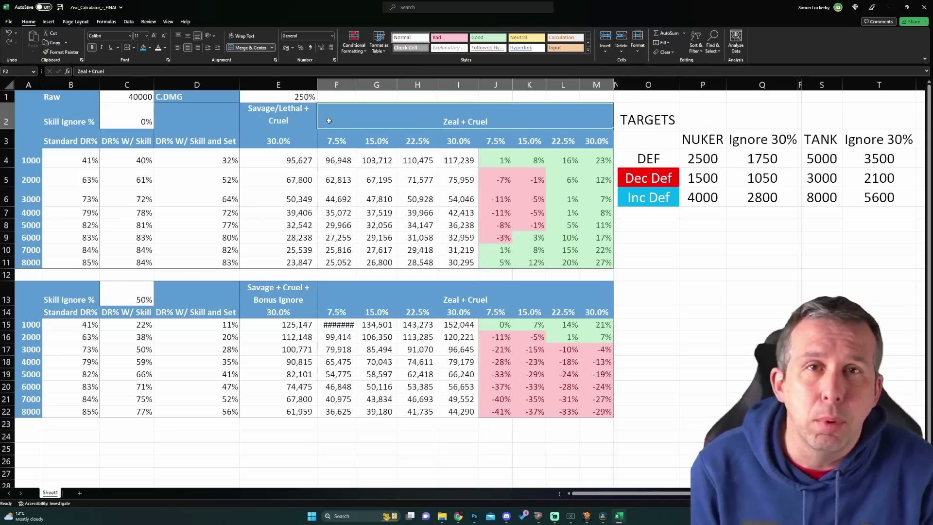
Set the Raw damage value in C1 to 100000.
key(Left)
key(Right)
key(Left)
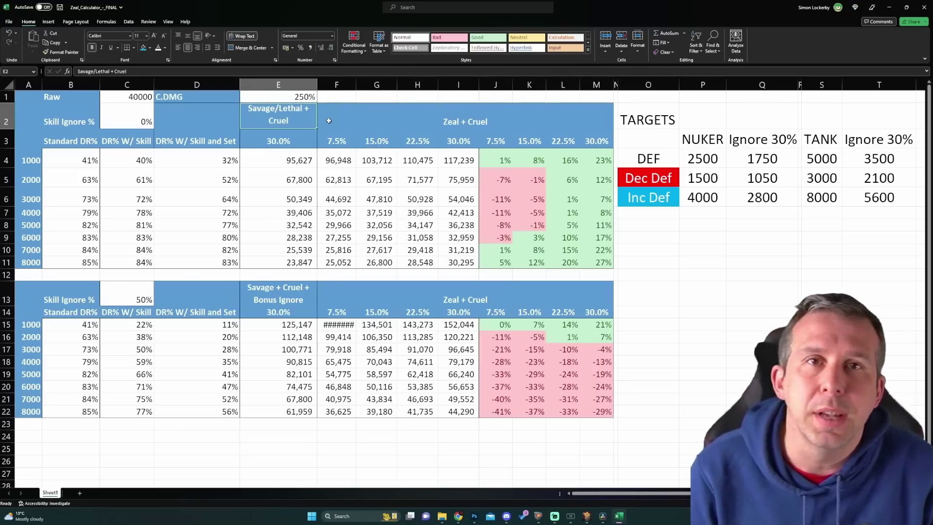
key(Left)
key(Left)
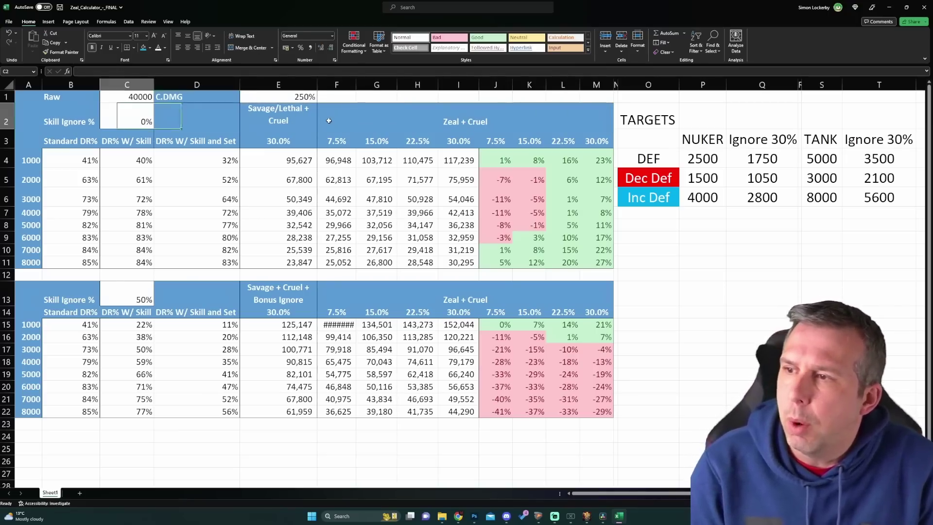
key(Up)
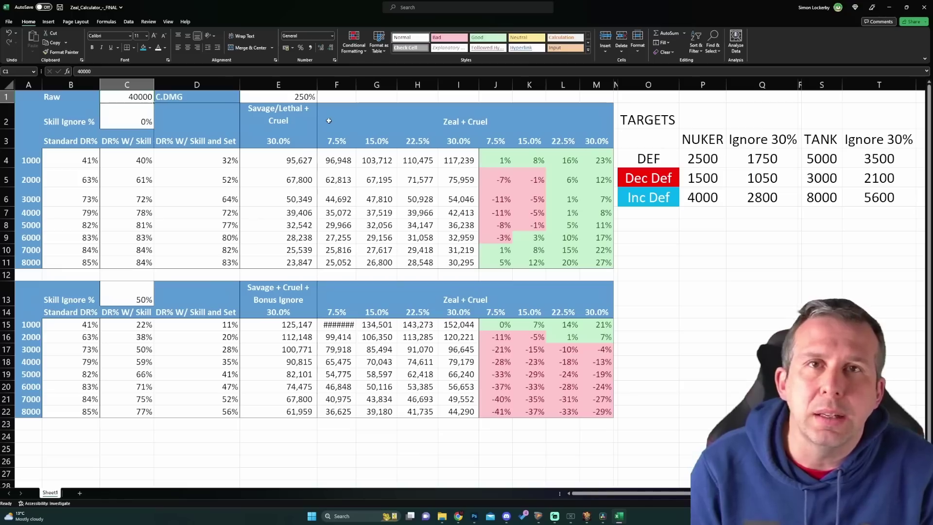
text(100000)
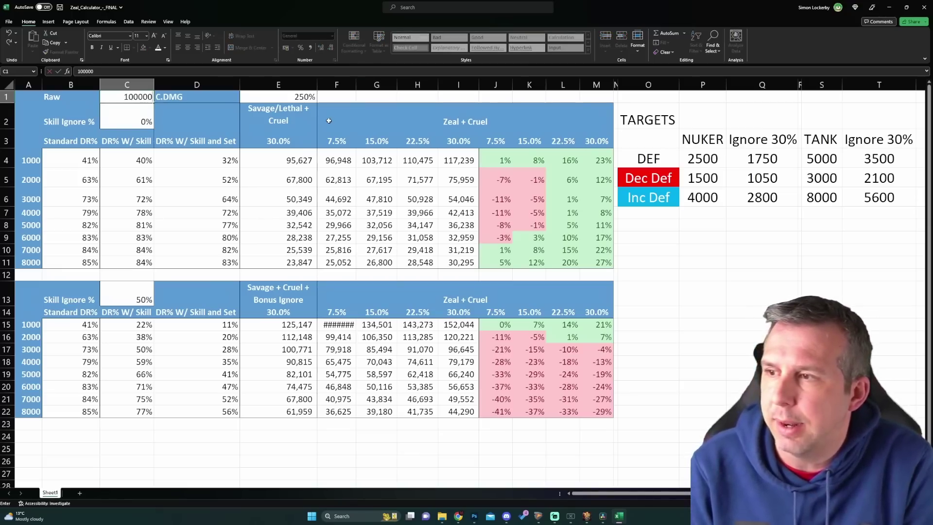
key(Return)
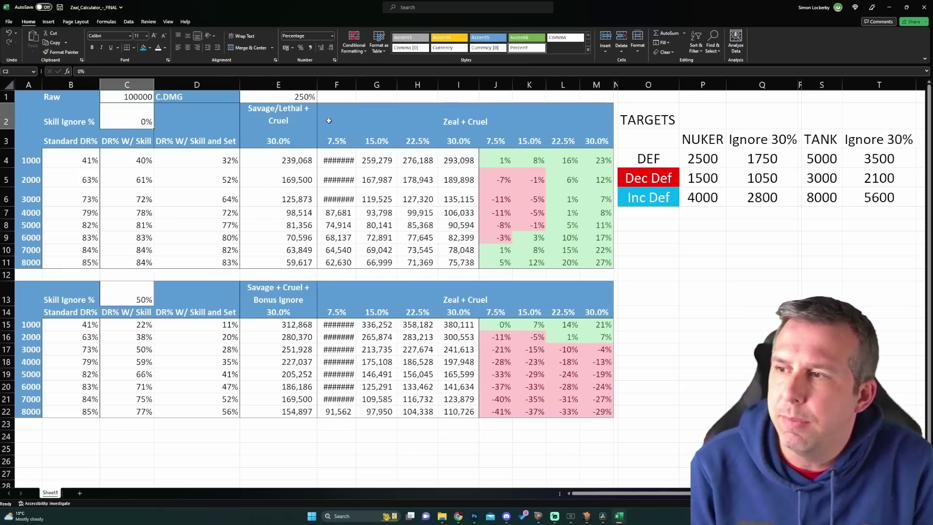
Restore the Raw damage value in C1 to 40000.
key(Up)
text(40000)
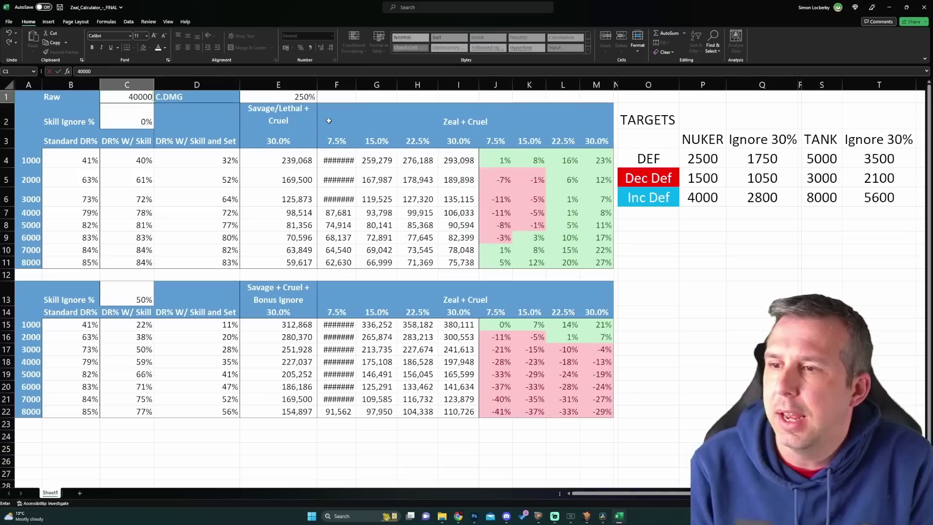
key(Return)
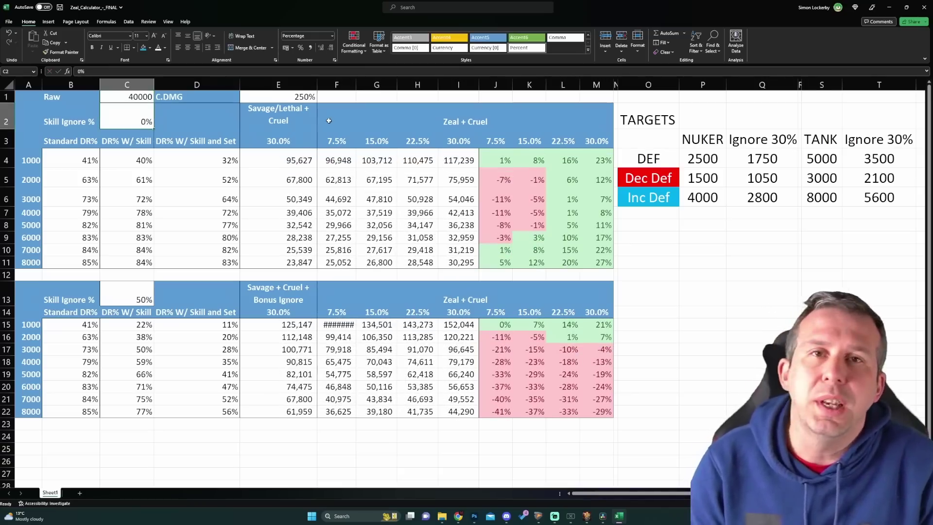
Set the C.DMG value in E1 to 300%.
key(Up)
key(Right)
key(Right)
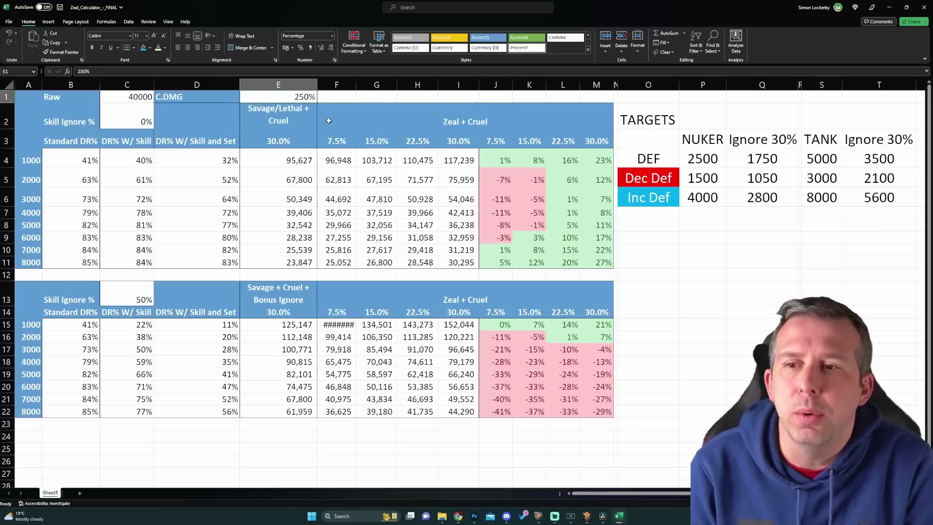
text(300)
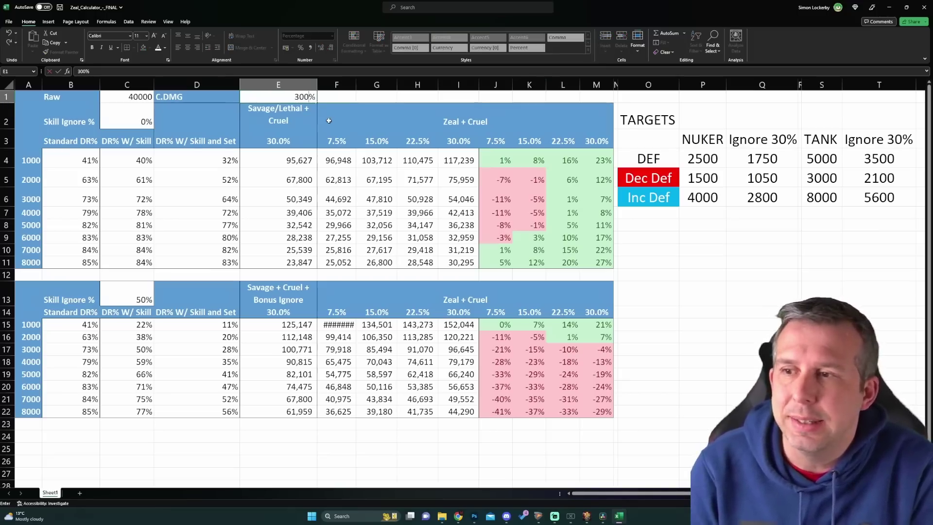
key(Return)
Restore the C.DMG value in E1 to 250%.
key(Up)
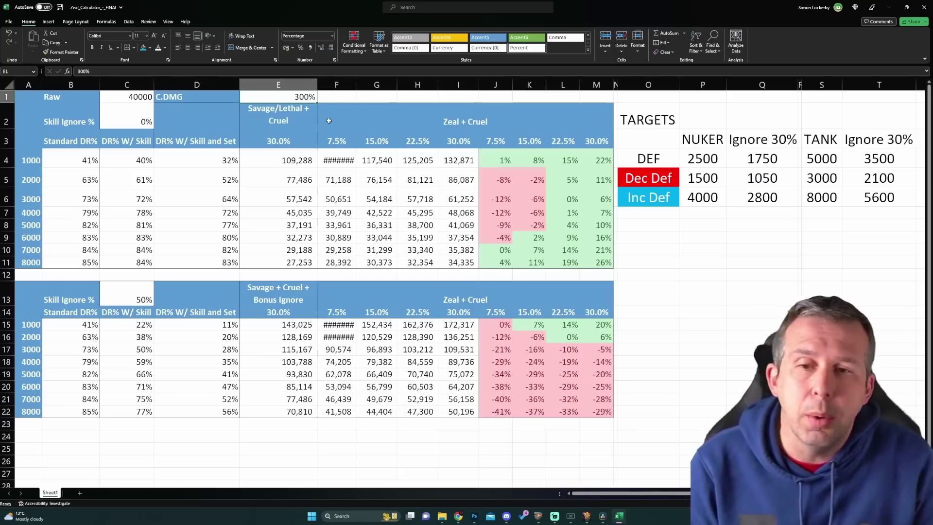
text(250)
key(Return)
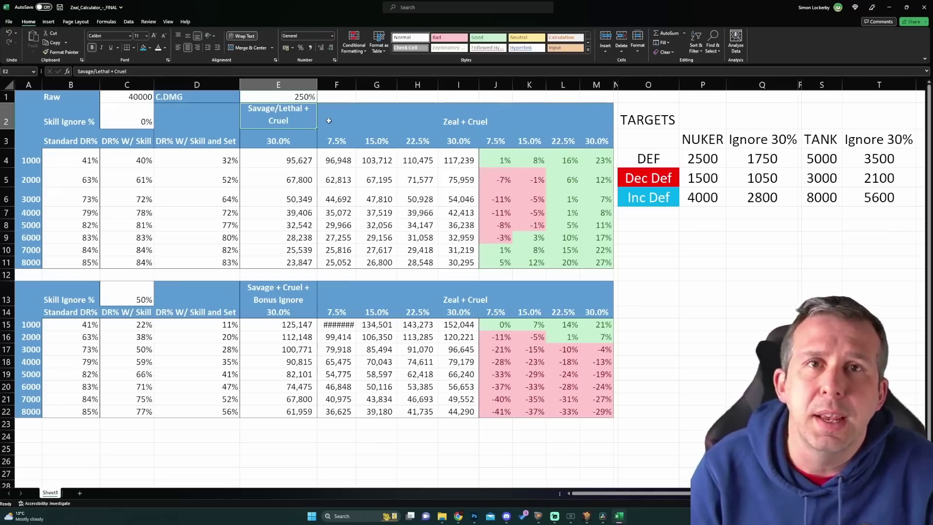
Examine the 30% set-ignore heading, the DR% W/ Skill cell in the 2000 defence row and the upper Skill Ignore % input.
key(Down)
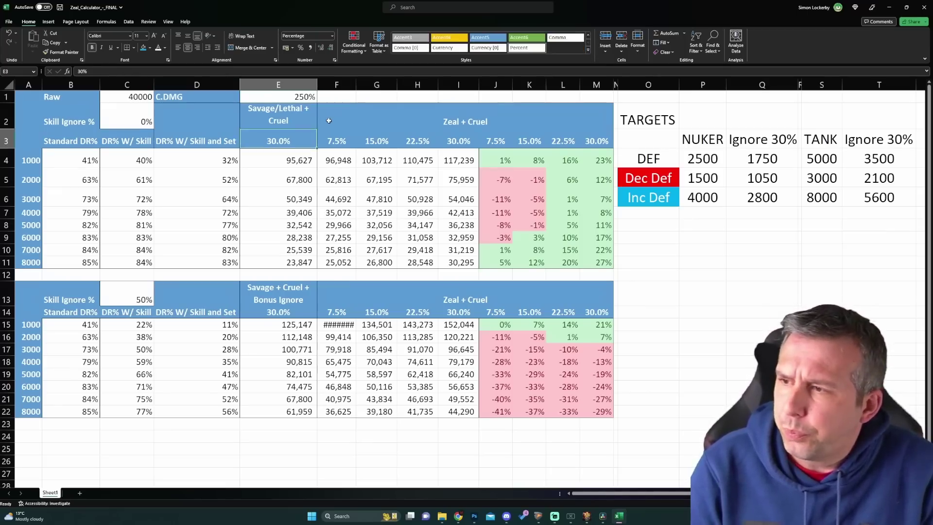
key(Down)
key(Down)
key(Left)
key(Left)
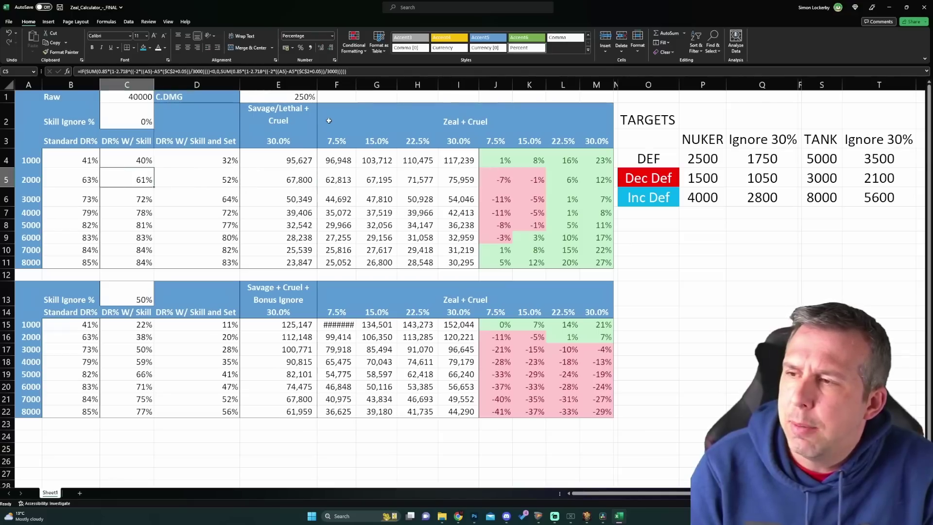
key(Up)
key(Up)
key(Up)
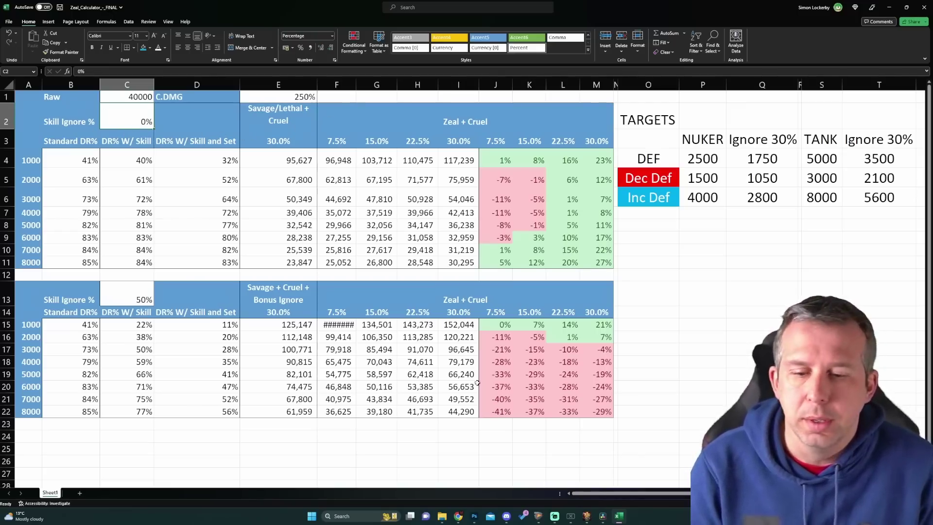
Switch to RAID: Shadow Legends, find Trunda among the Dwarves legendary champions and view her Forge Rhythm skill description.
click(588, 517)
click(896, 17)
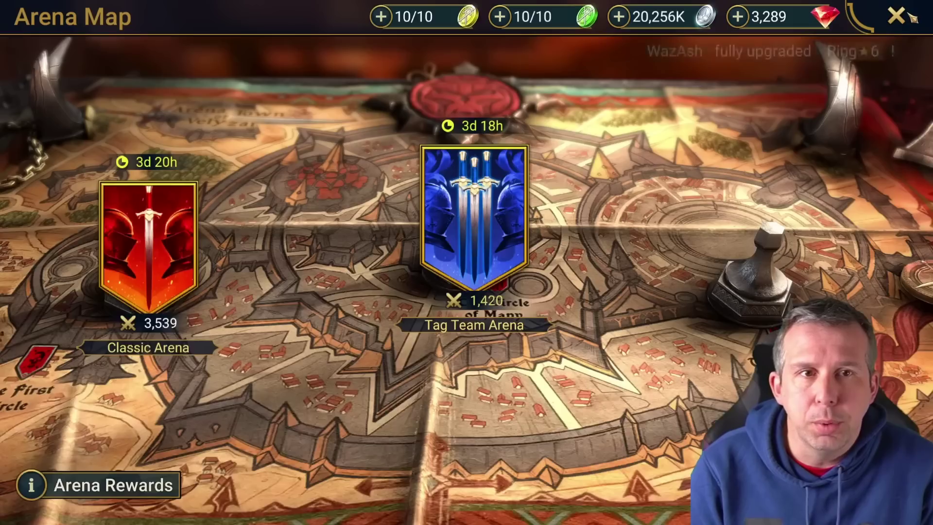
click(915, 12)
click(908, 13)
click(628, 491)
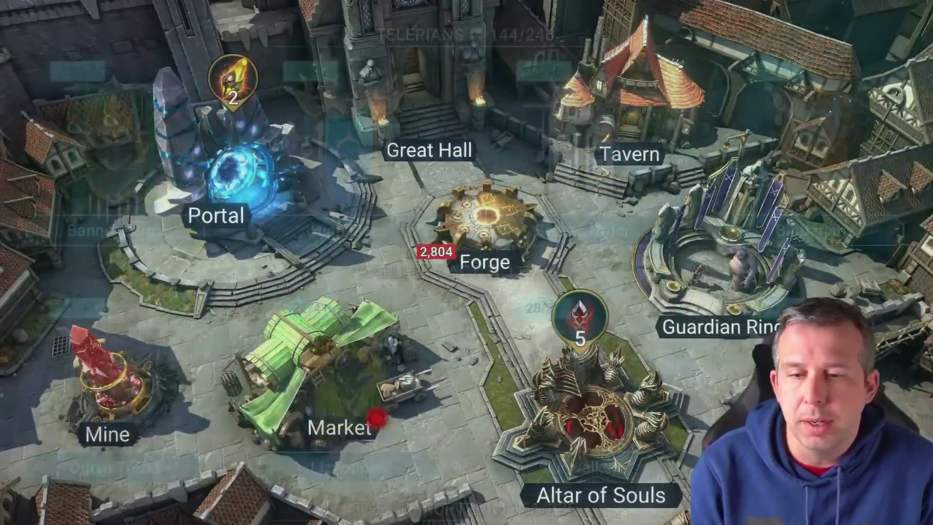
scroll(353, 253, down, 5)
click(151, 340)
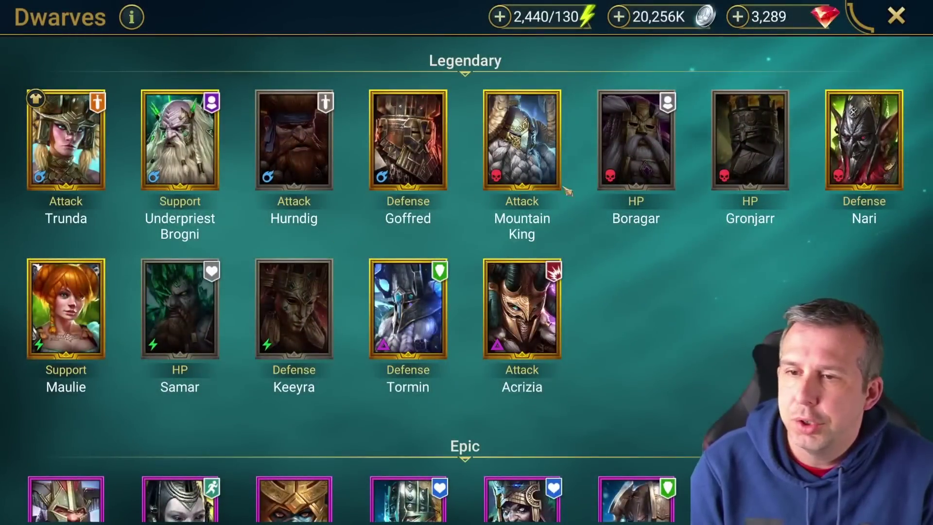
click(95, 156)
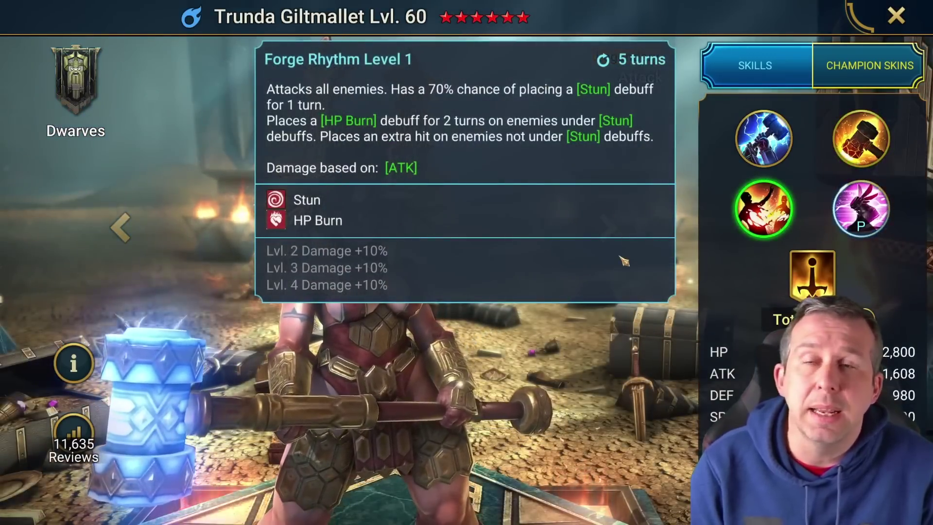
Return to the Excel workbook and trace the damage reduction columns and Savage/Lethal damage across the upper table's 3000 defence row.
key(alt+Tab)
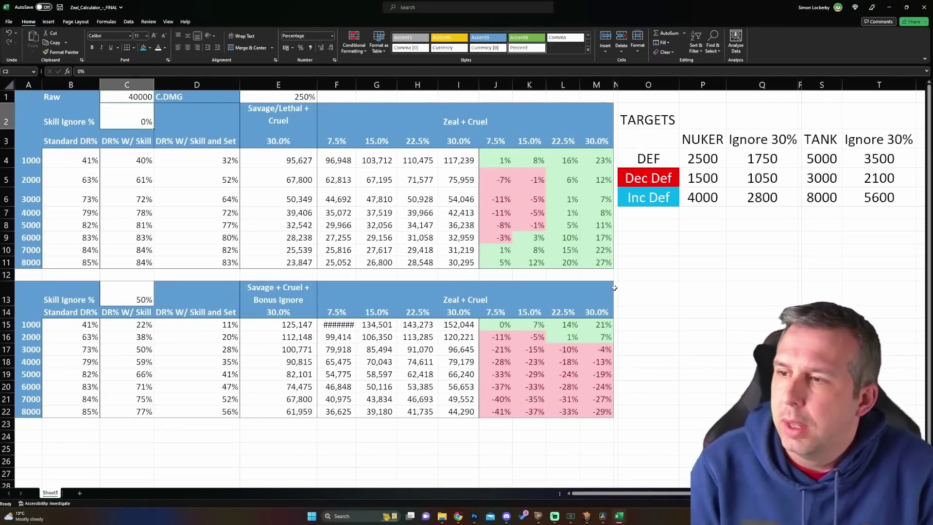
click(218, 179)
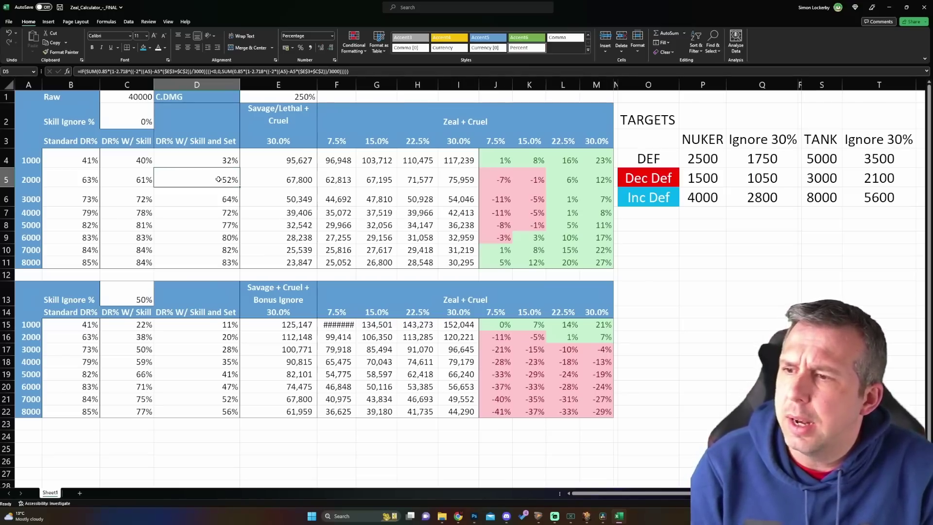
key(Down)
key(Left)
key(Left)
key(Left)
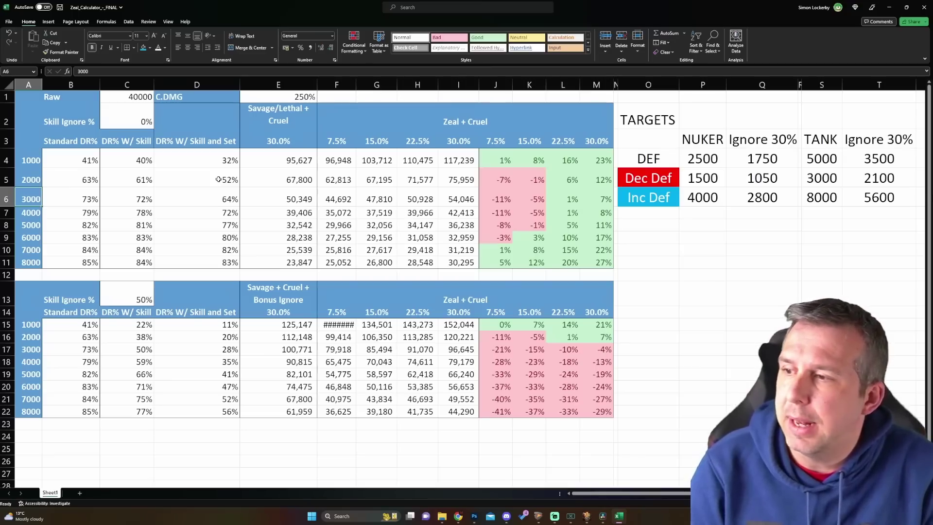
key(Right)
key(Right)
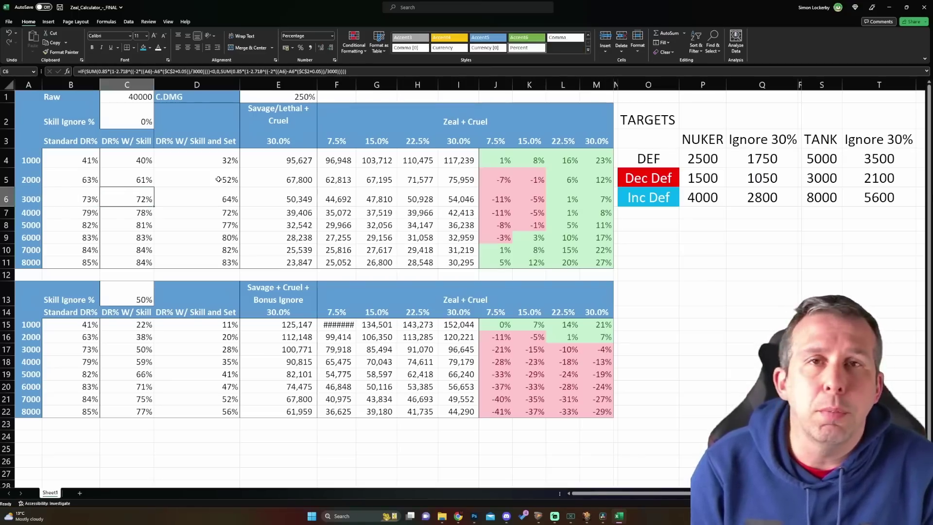
key(Left)
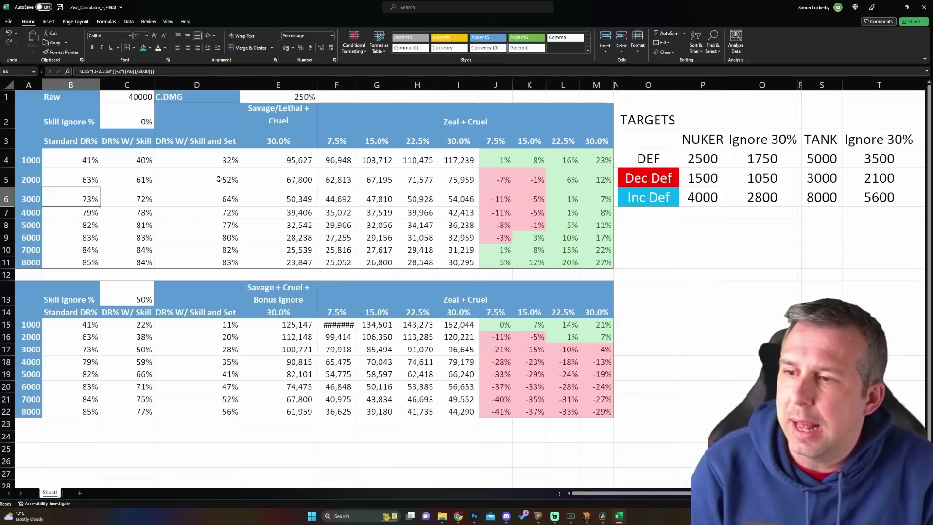
key(Right)
key(Right)
key(Right)
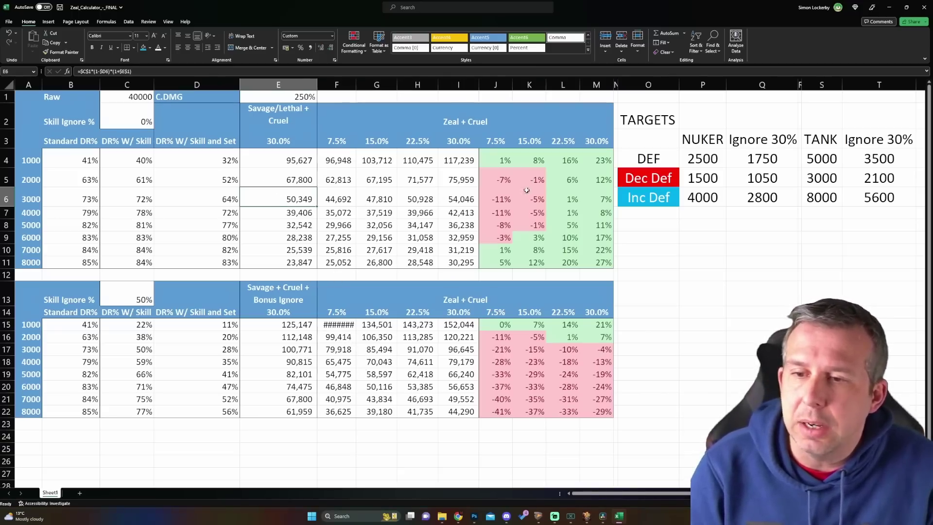
Compare the 30% Zeal gain in M6 with the Savage/Lethal damage in E6, and check DR% W/ Skill for 3000 to 5000 defence.
click(598, 198)
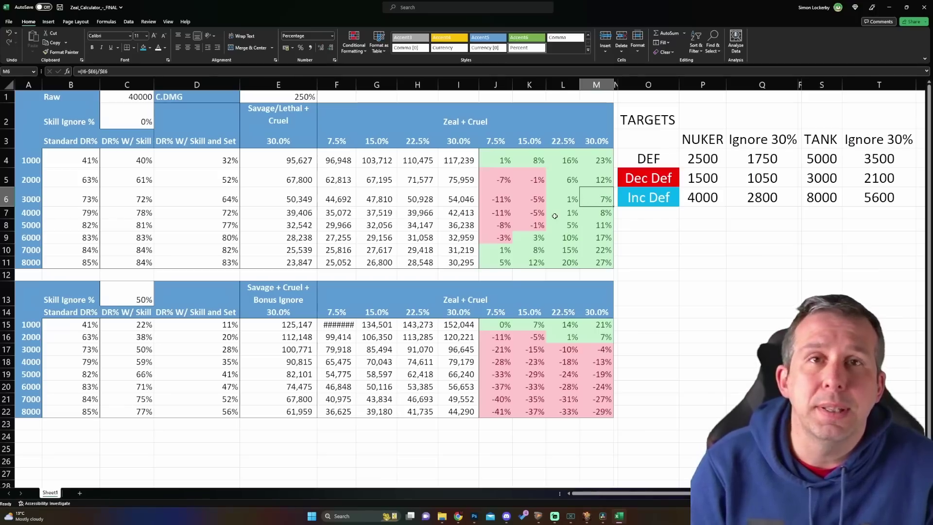
click(298, 201)
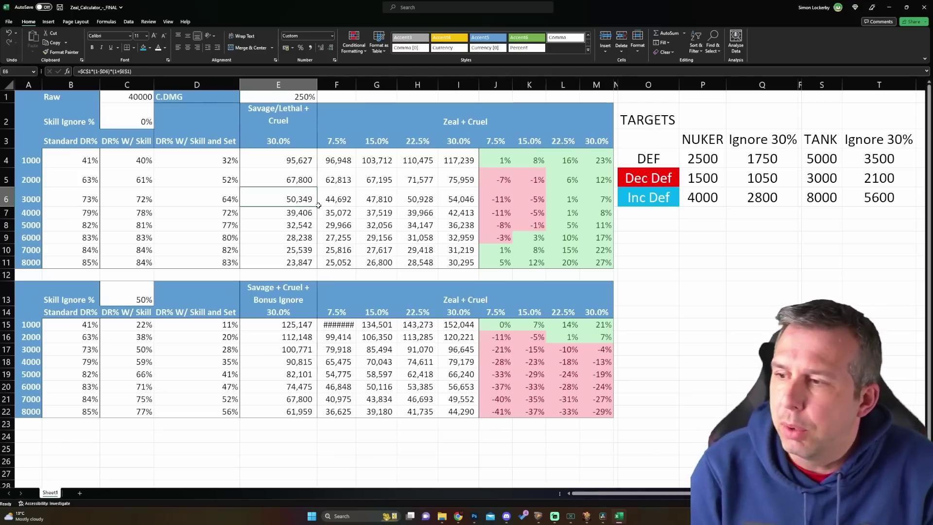
key(Left)
key(Left)
key(Down)
key(Down)
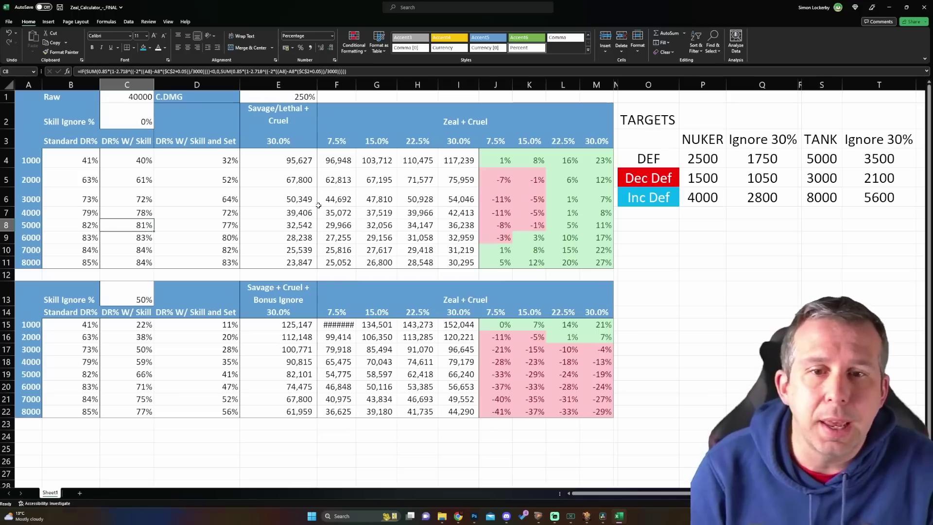
key(Up)
key(Up)
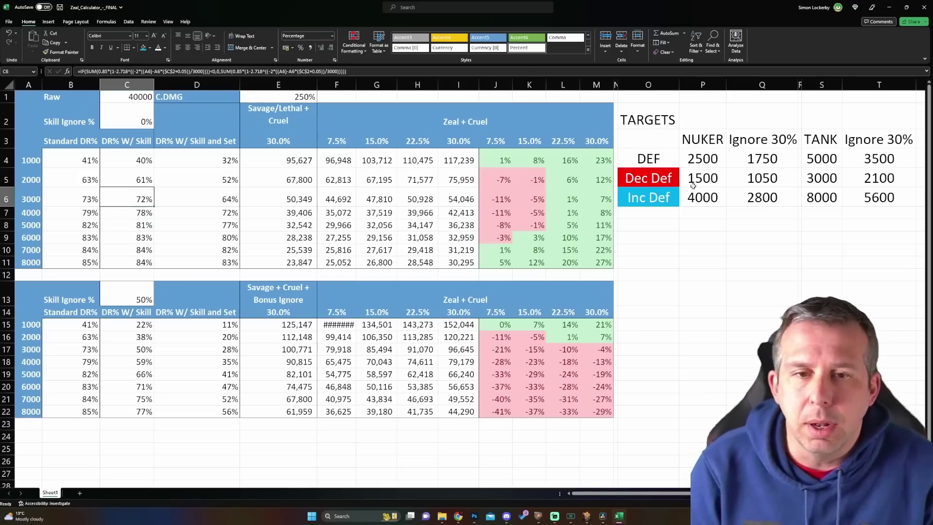
Examine the NUKER targets for DEF with Ignore 30%, plain DEF and Dec Def in the TARGETS table.
click(770, 154)
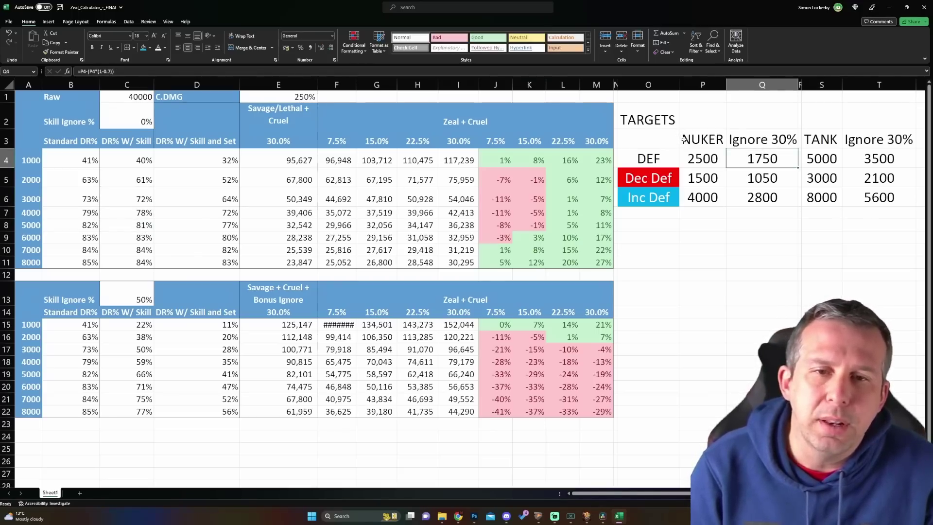
click(701, 137)
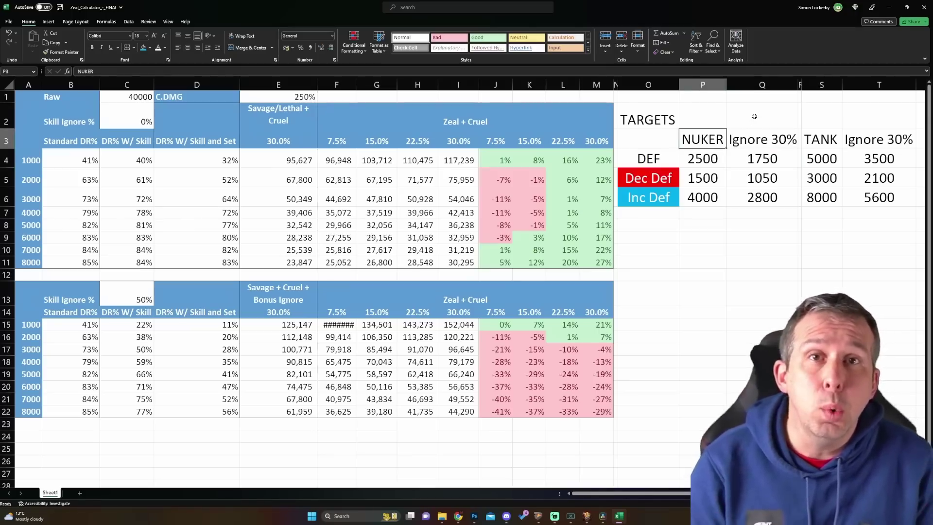
key(Down)
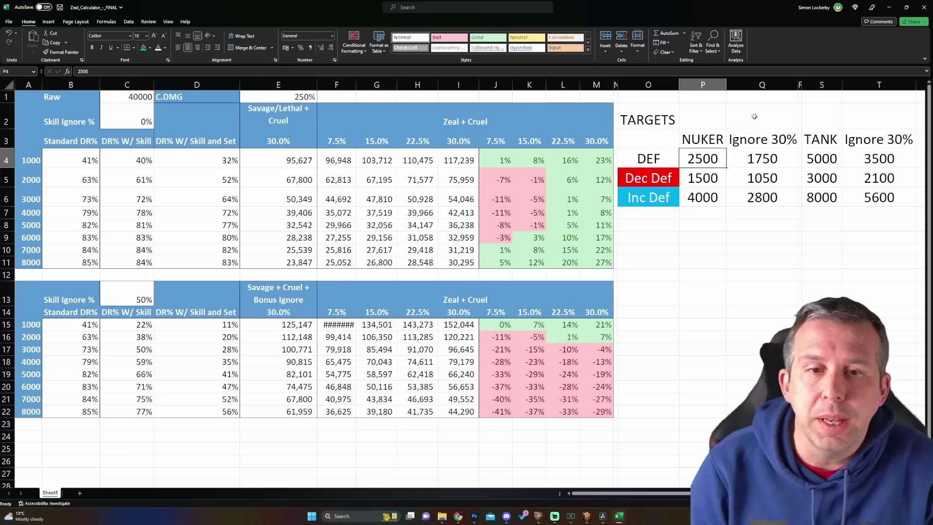
key(Down)
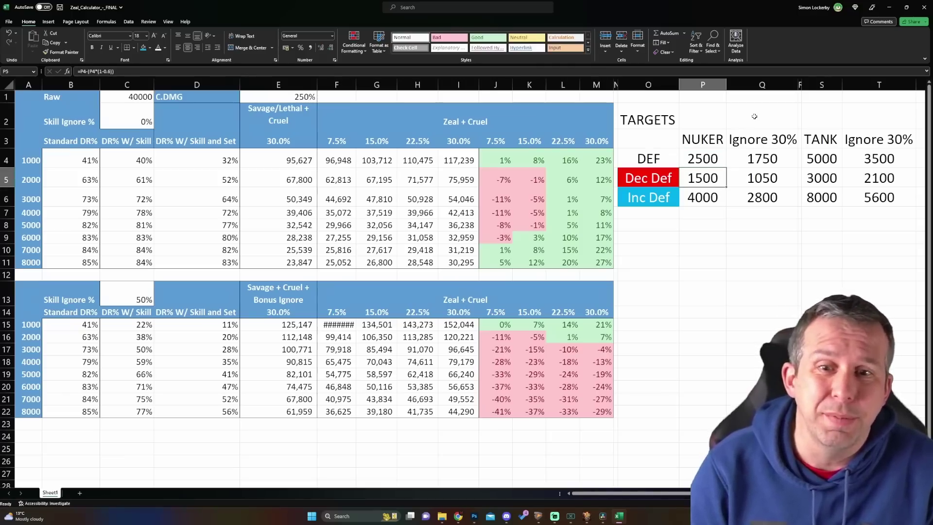
Examine the NUKER Dec Def target with Ignore 30%, and the TANK targets for DEF and Inc Def, plain and with Ignore 30%.
key(Right)
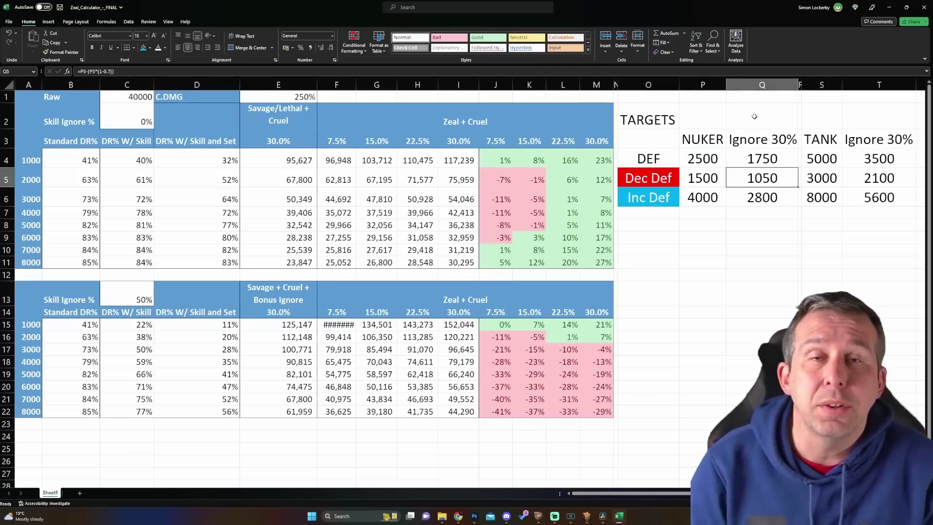
click(108, 158)
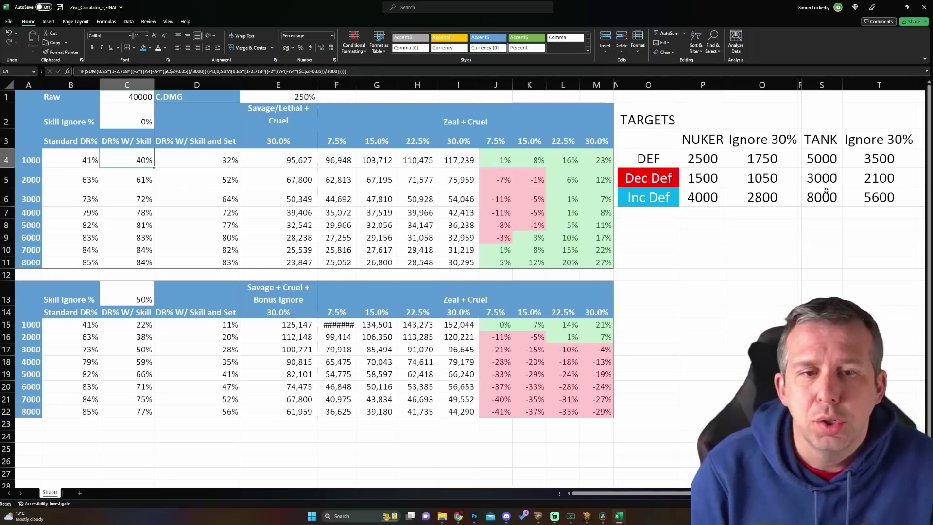
click(822, 204)
click(821, 161)
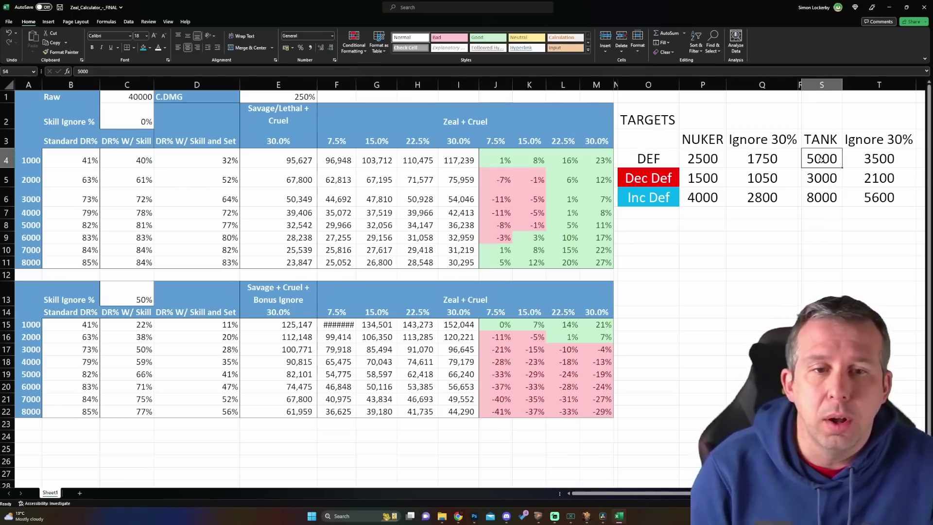
key(Down)
key(Down)
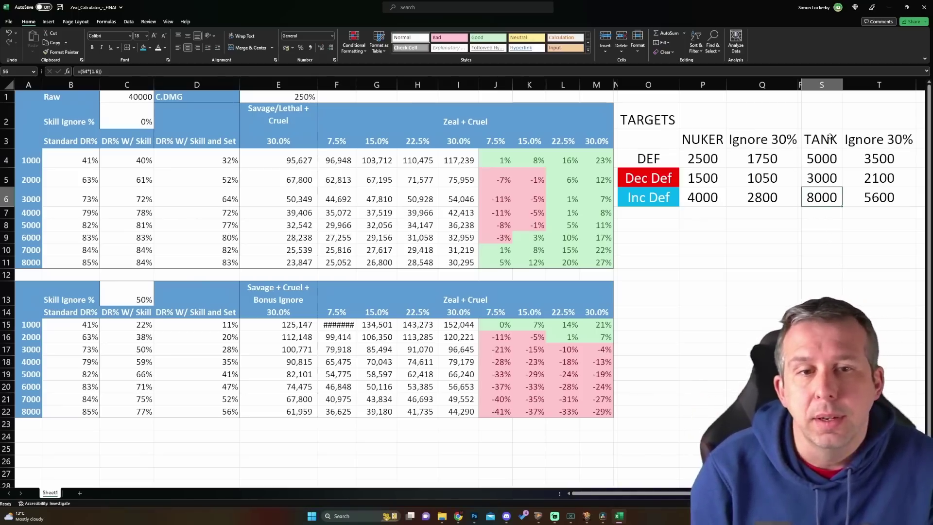
click(873, 138)
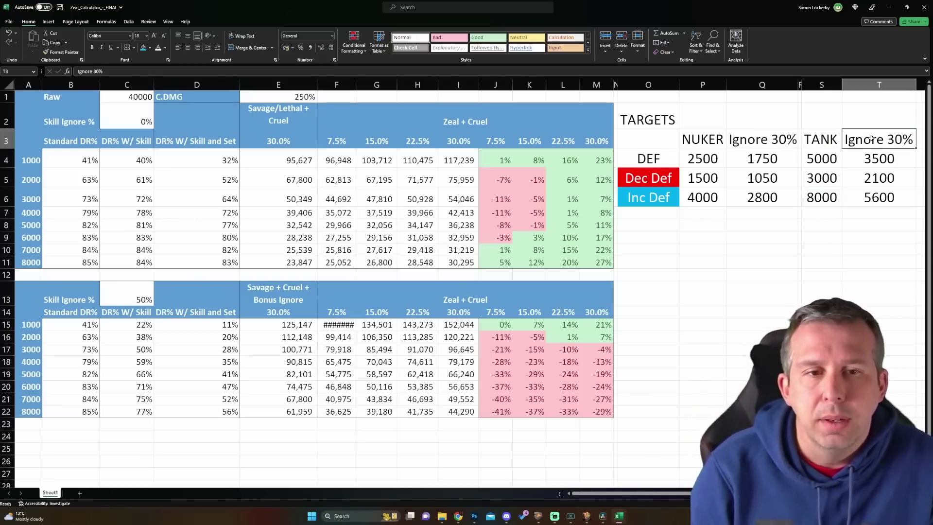
click(865, 196)
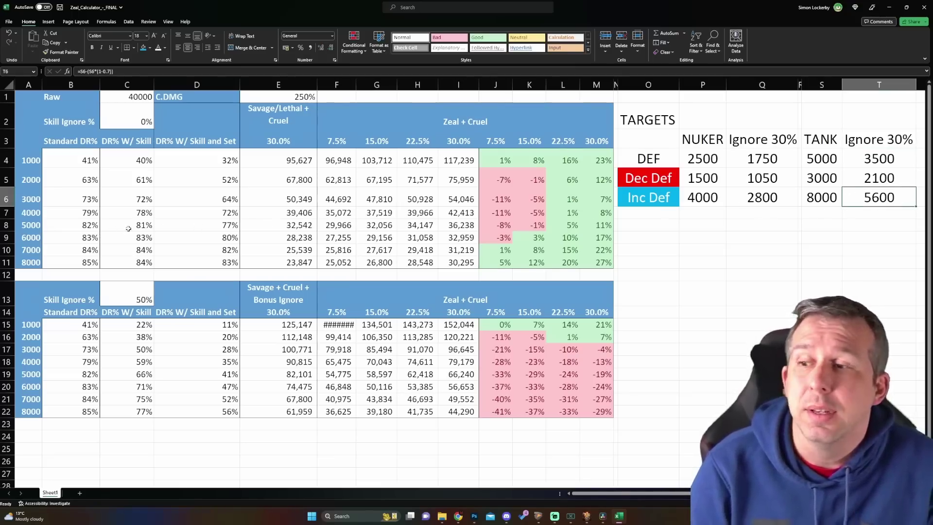
Compare DR% W/ Skill, DR% W/ Skill and Set and the 30% Zeal gain for 8000 defence in the upper table.
click(131, 262)
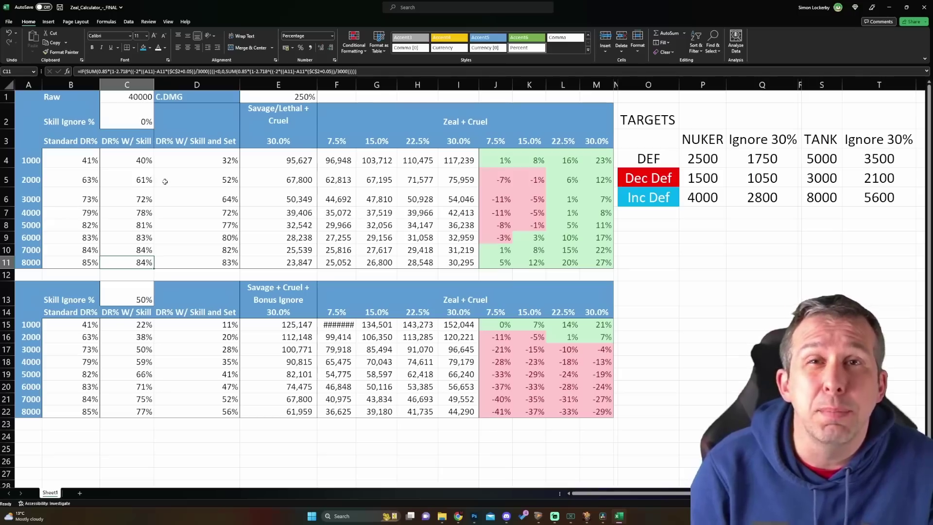
click(205, 261)
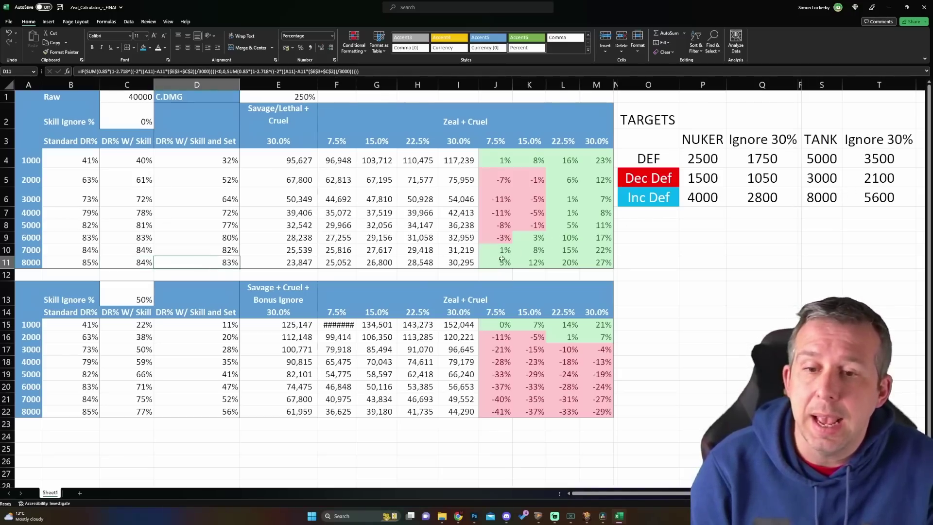
key(ctrl+Right)
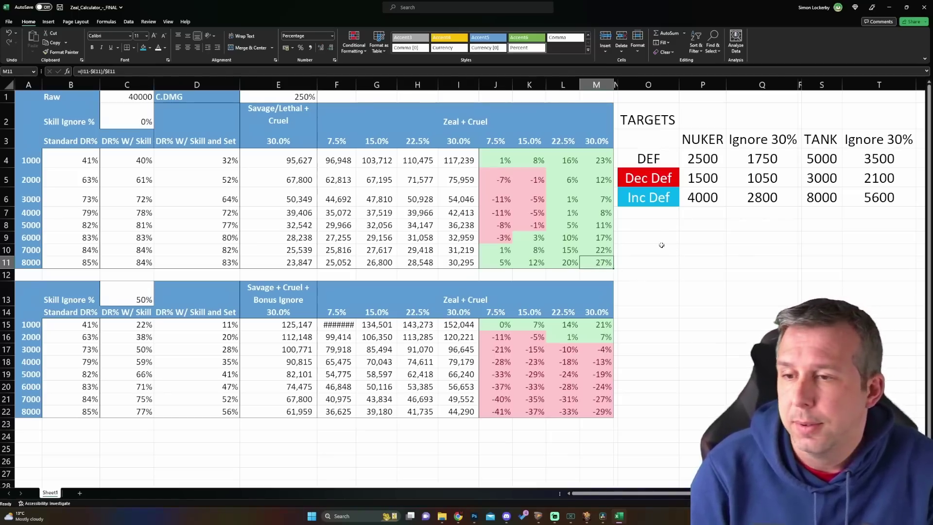
Set the upper table's Skill Ignore % in C2 to 25%.
click(147, 113)
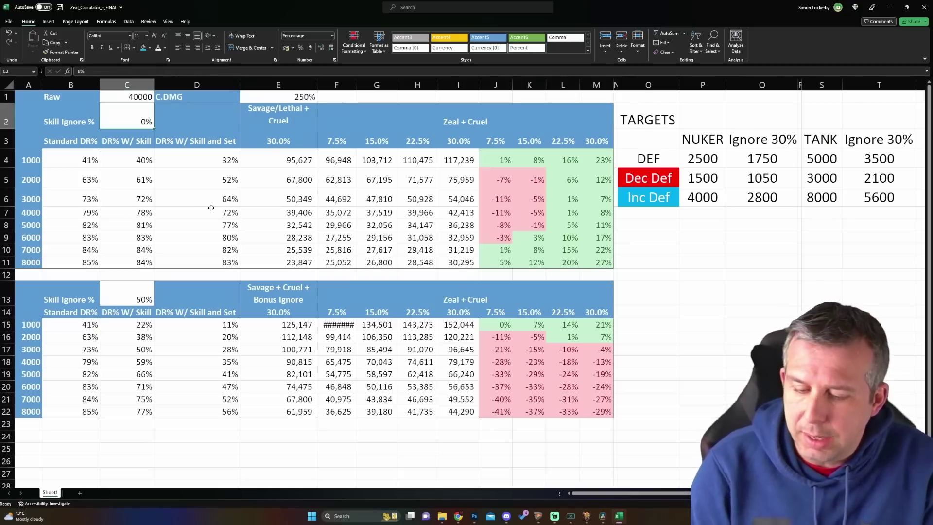
text(25)
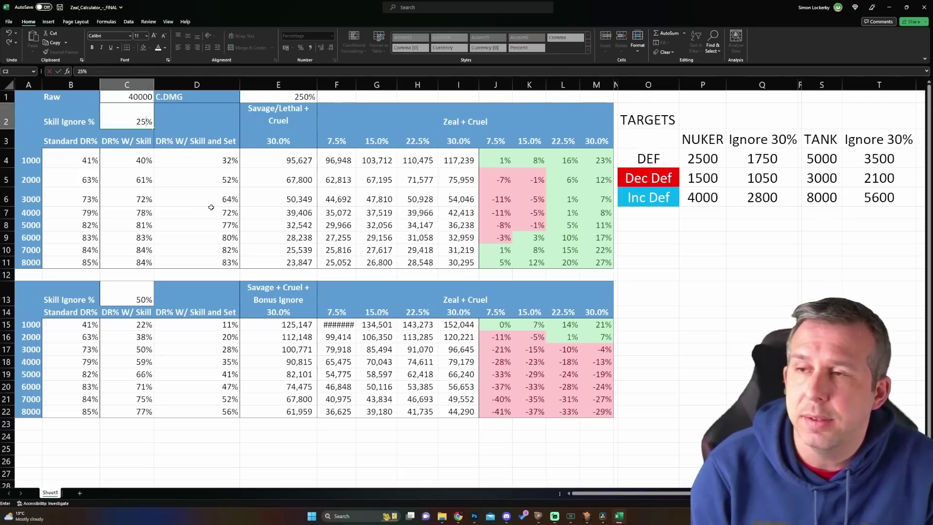
key(Return)
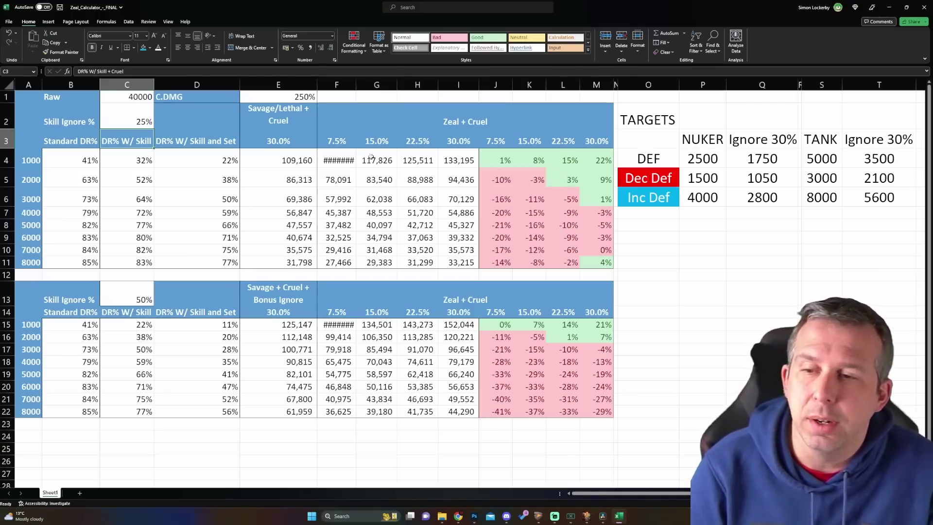
Try a Skill Ignore % of 50% in the upper table, and set C2 back to 25%.
click(119, 112)
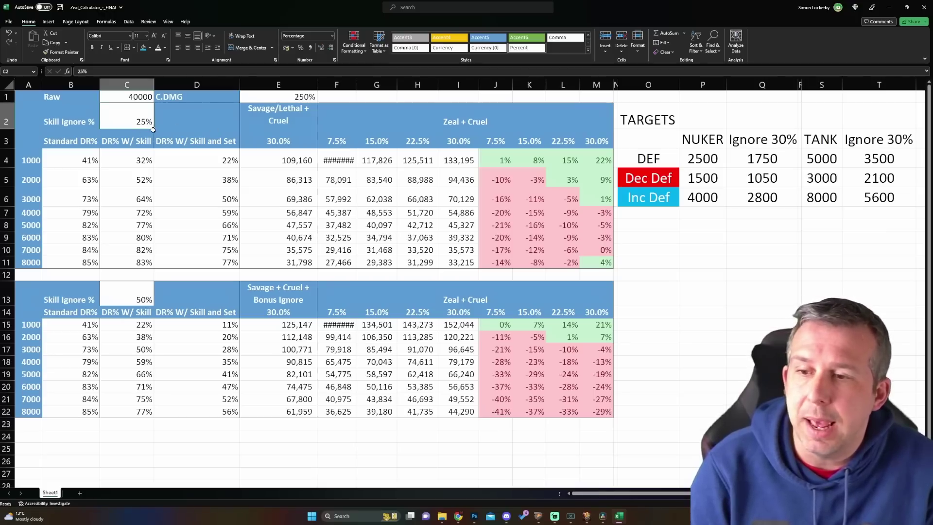
click(293, 115)
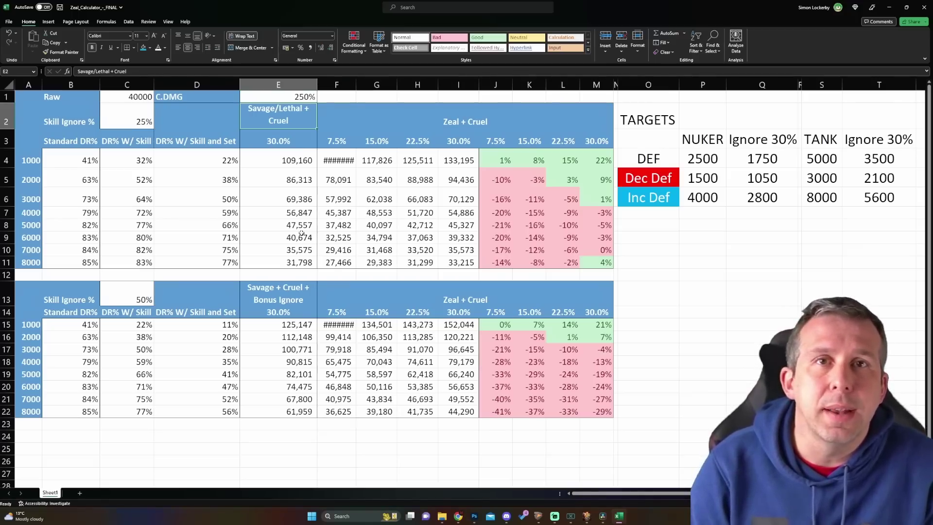
key(Left)
key(Left)
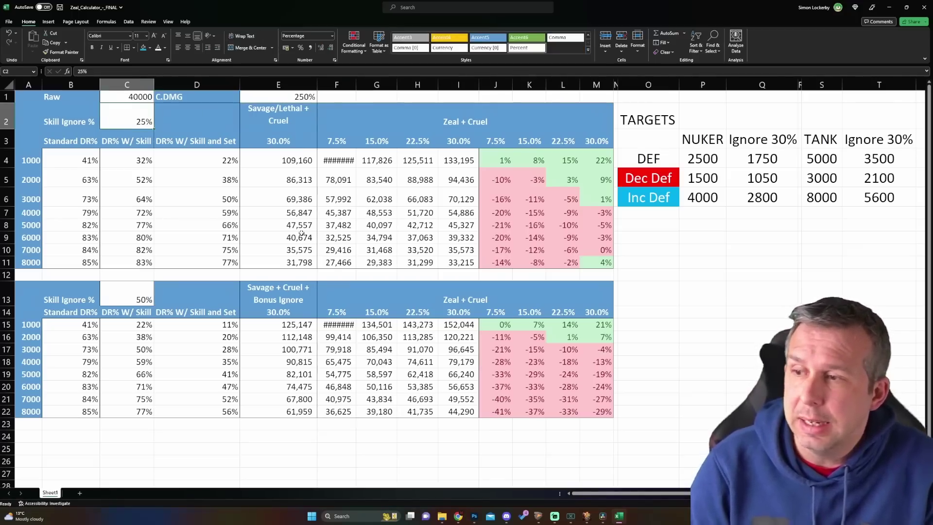
text(50)
key(Return)
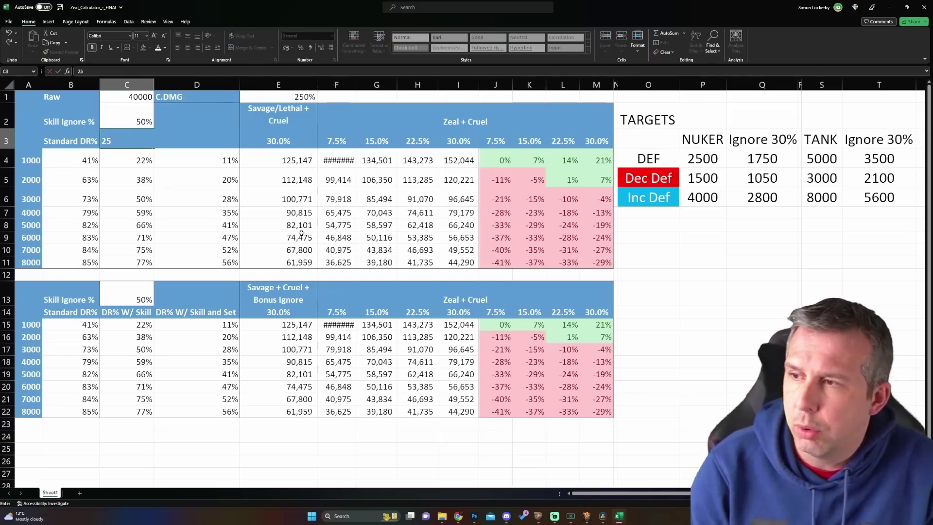
key(Up)
text(25)
key(Return)
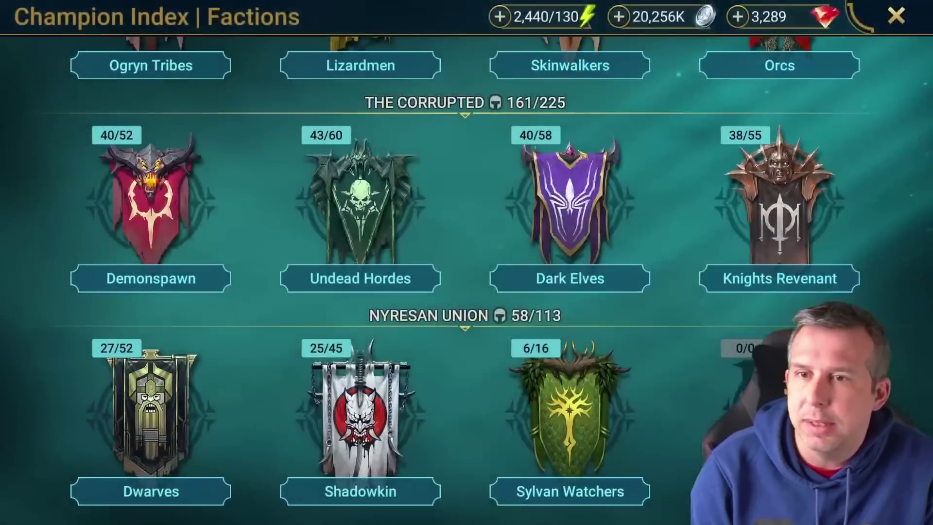
Switch to RAID: Shadow Legends, open Baron among the Banner Lords legendary champions and view his fourth skill.
scroll(467, 272, up, 3)
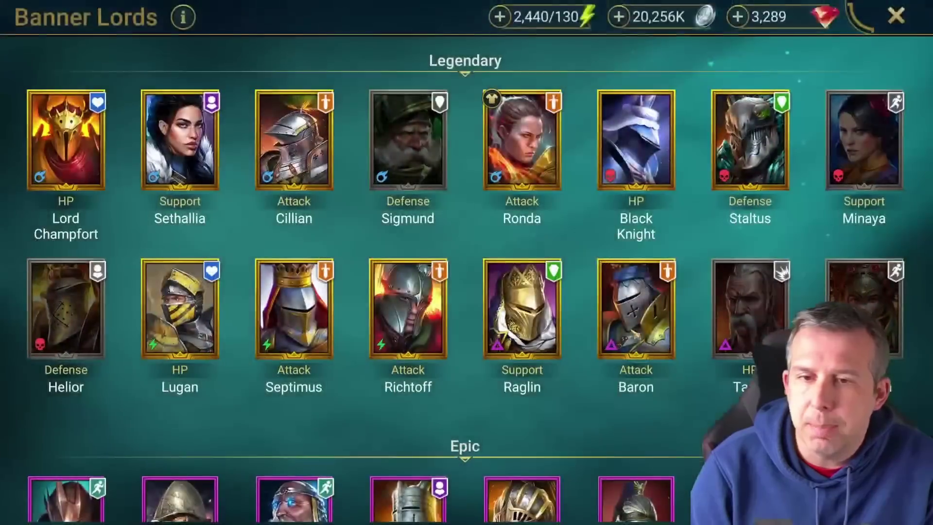
click(479, 389)
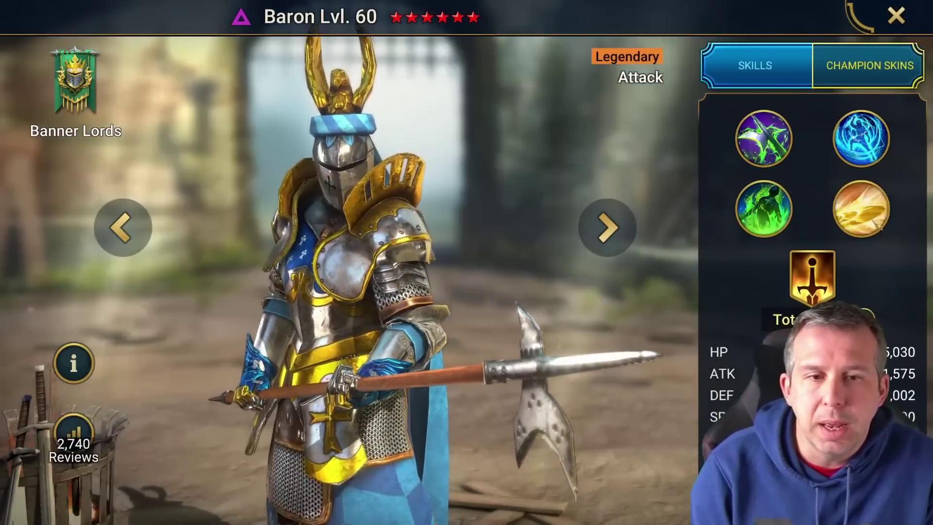
click(861, 209)
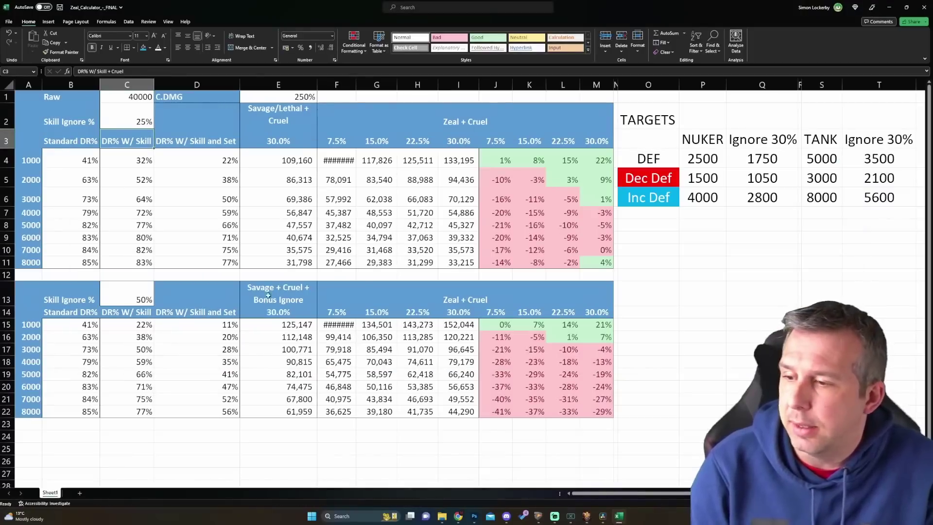
Return to the Excel workbook, select the lower table's Skill Ignore % and autofit column F to its contents.
click(146, 292)
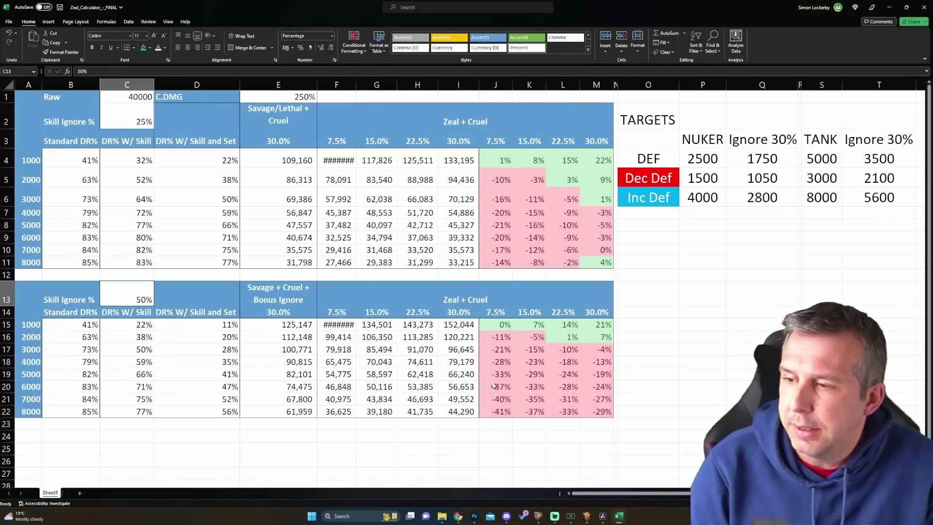
double_click(355, 82)
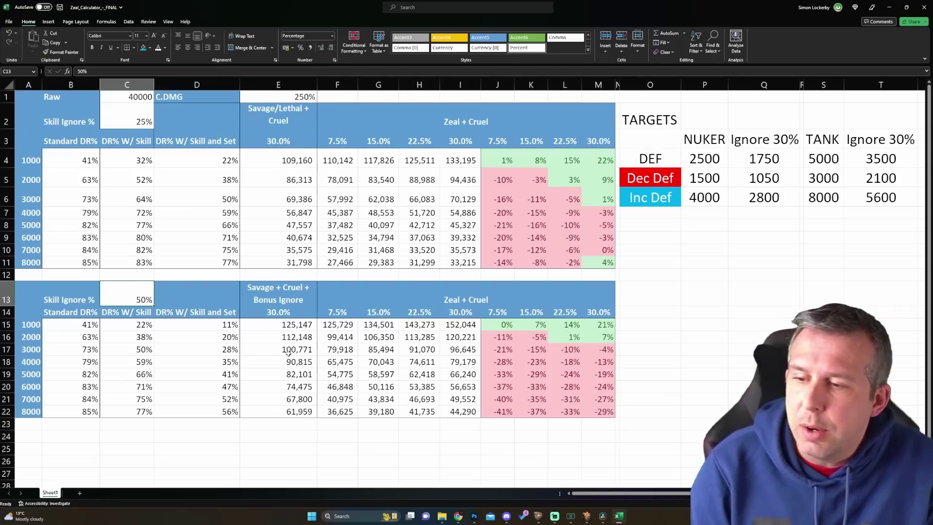
Trace the lower table's 8000 defence row from the Savage damage in E22 to the 30% Zeal gain in M22.
click(279, 408)
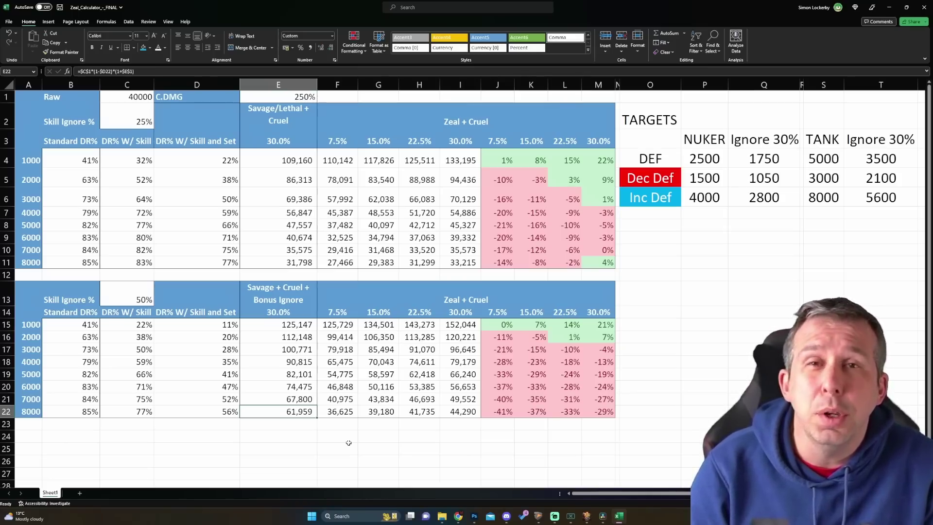
key(Right)
key(Right)
key(Right)
key(Right)
key(Right)
key(Right)
key(Right)
key(Right)
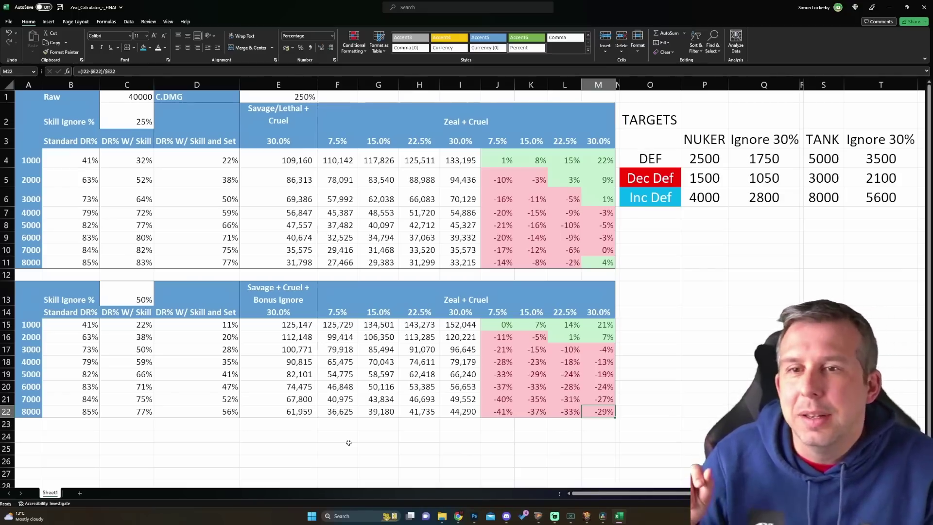
click(278, 295)
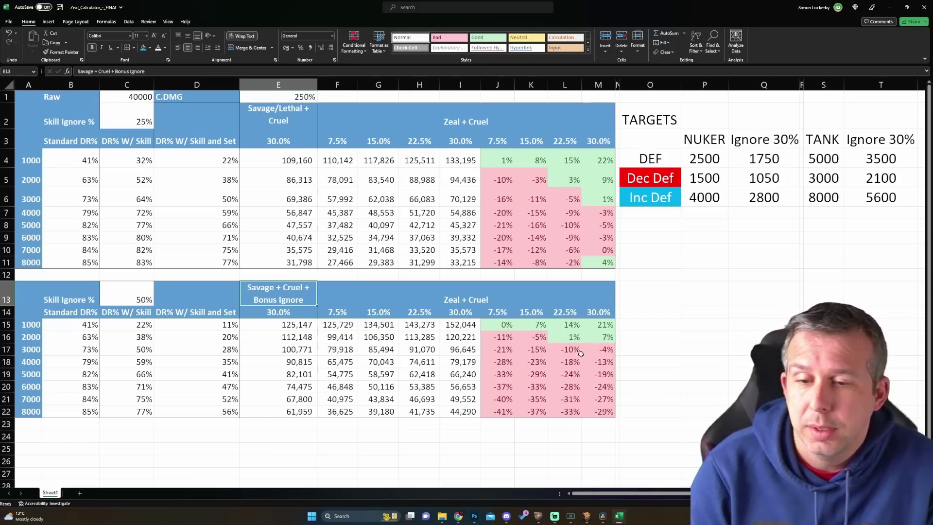
Set the lower table's Skill Ignore % in C13 to 100%.
click(133, 286)
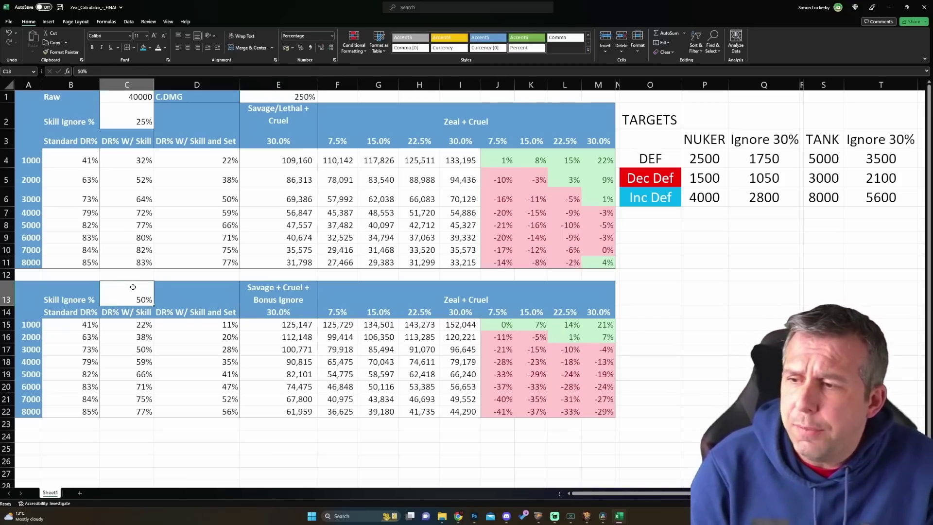
text(10)
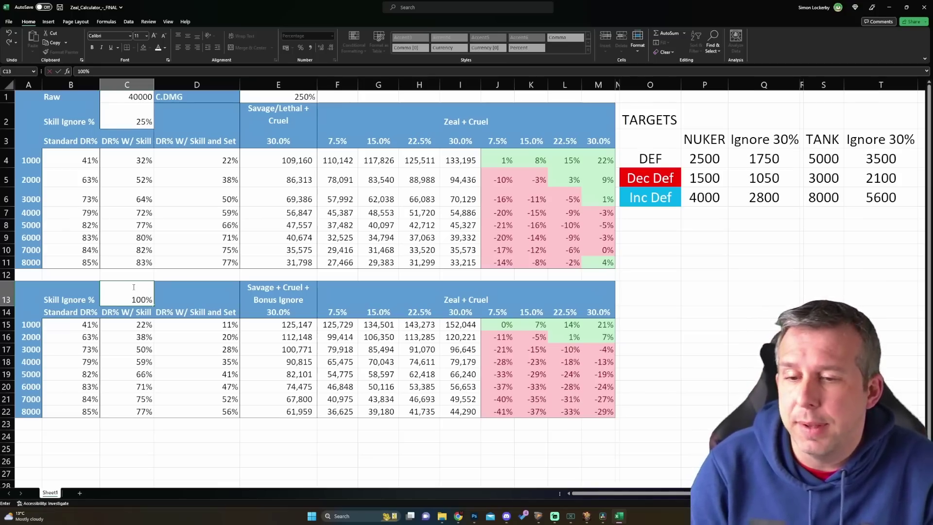
key(Return)
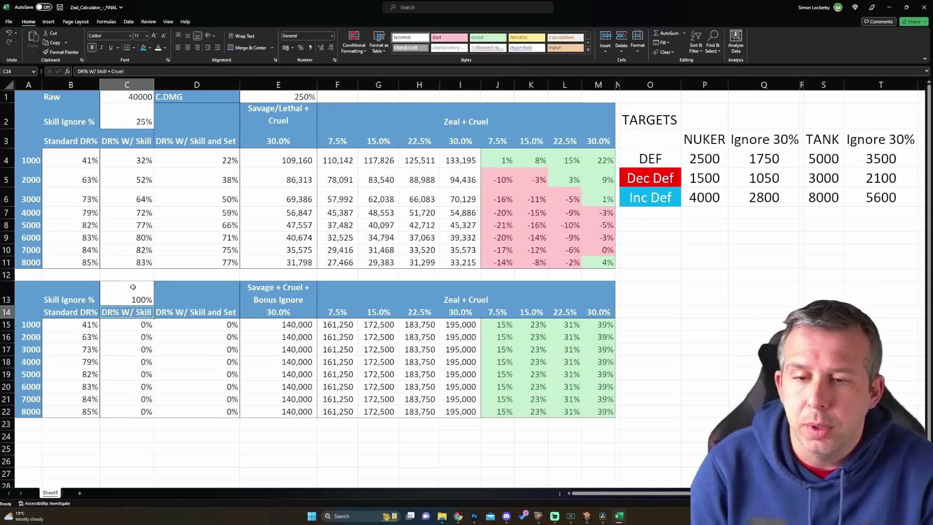
Compare the 30% Zeal gain, Savage damage and 30% Zeal damage for 1000 defence in the lower table of the Excel workbook.
click(593, 325)
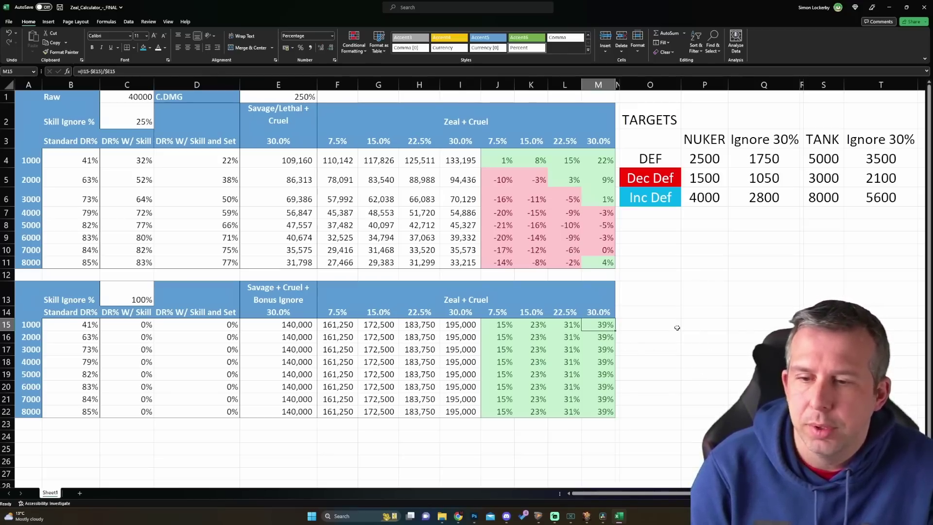
click(286, 325)
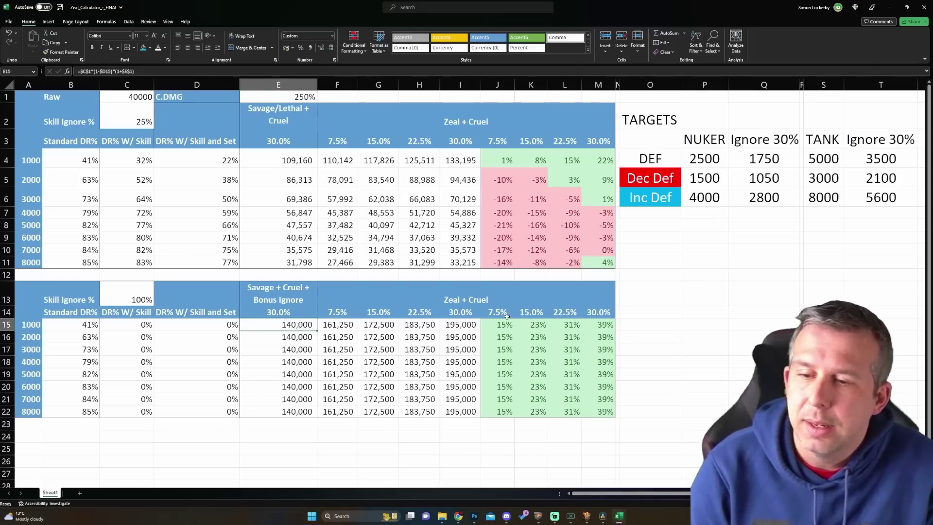
click(452, 325)
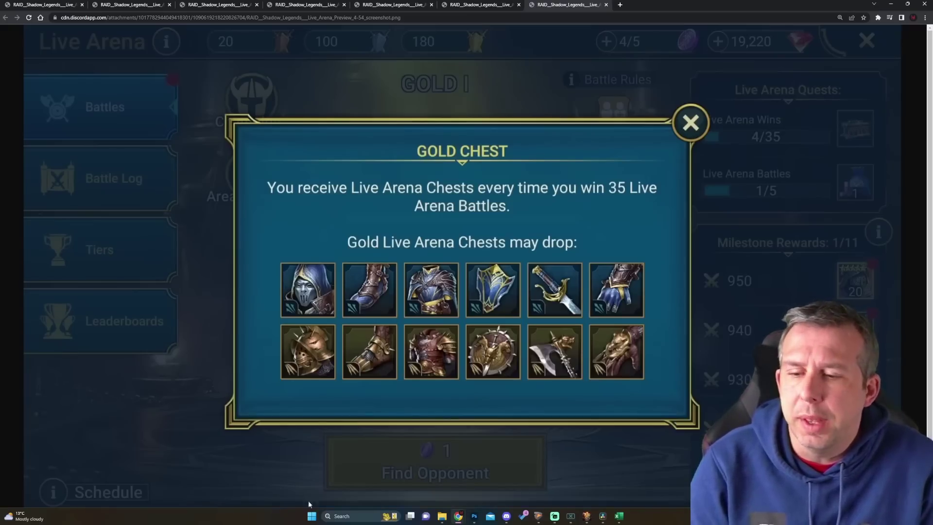
click(619, 516)
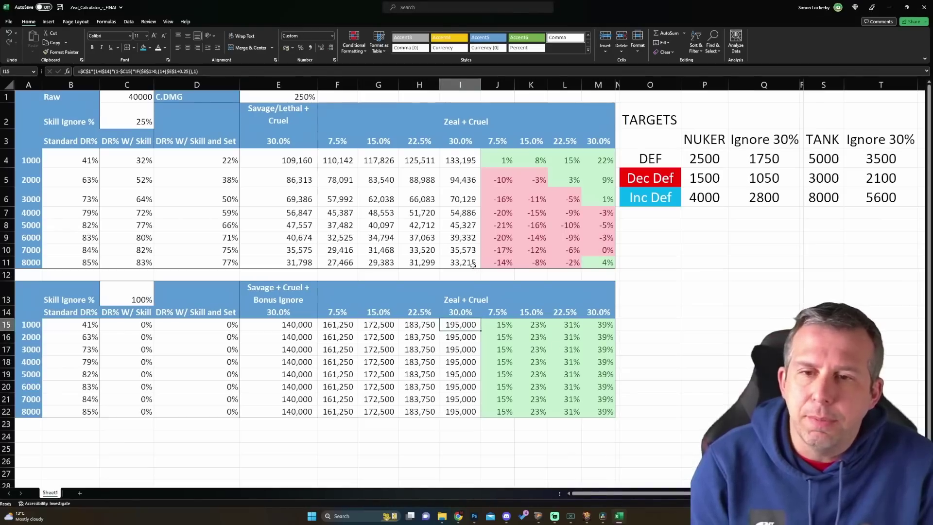